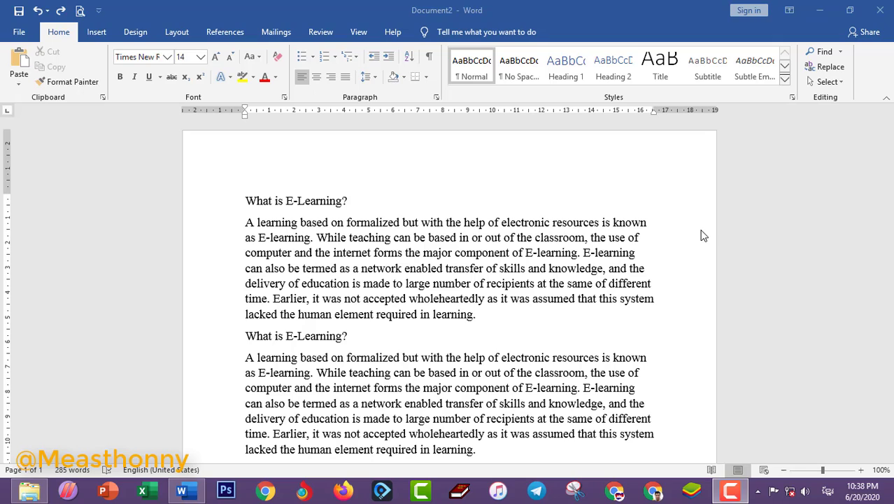
# Switch to Word and reach the File menu's Save As page for the unsaved Document2.
pyautogui.hotkey('alt', 'Tab')
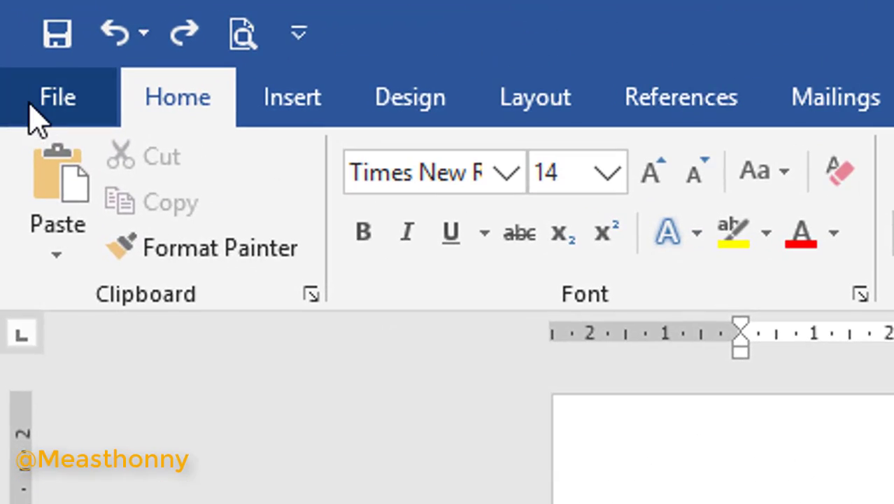
pyautogui.click(25, 85)
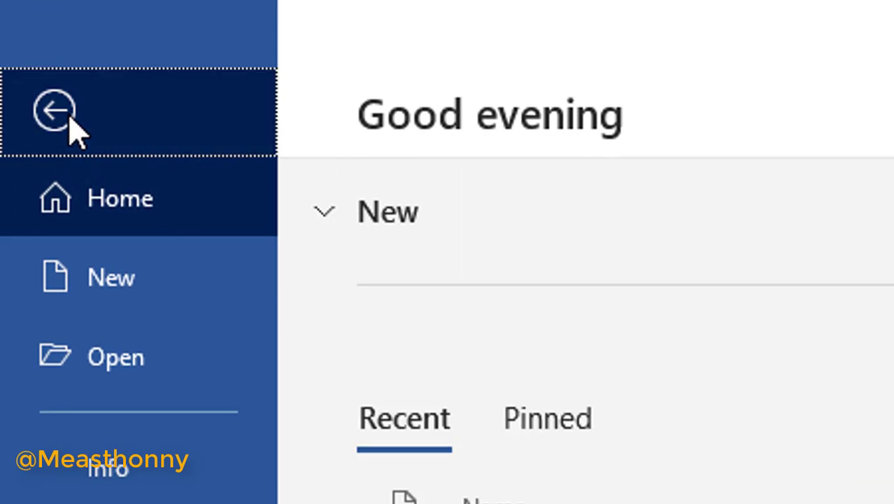
pyautogui.click(68, 119)
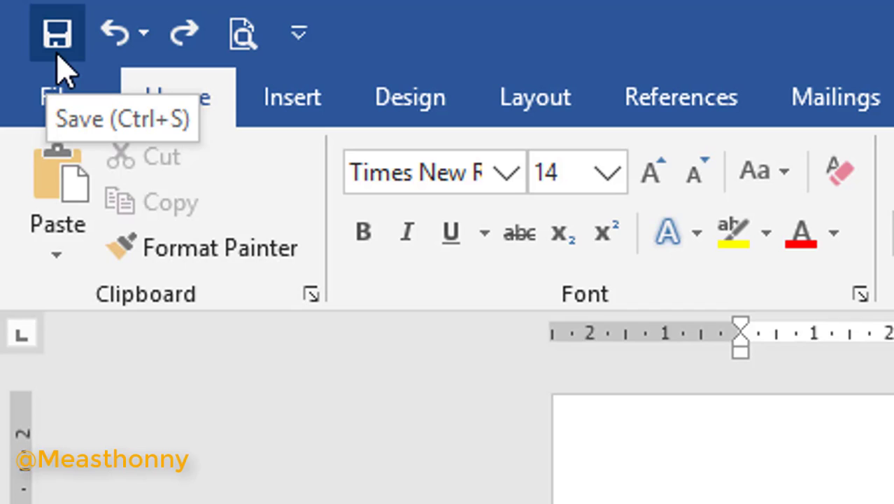
pyautogui.click(55, 41)
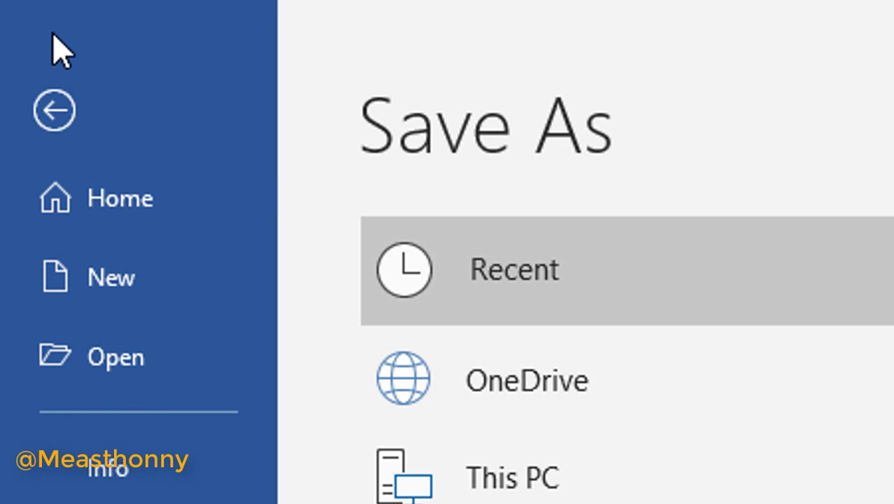
pyautogui.press('Escape')
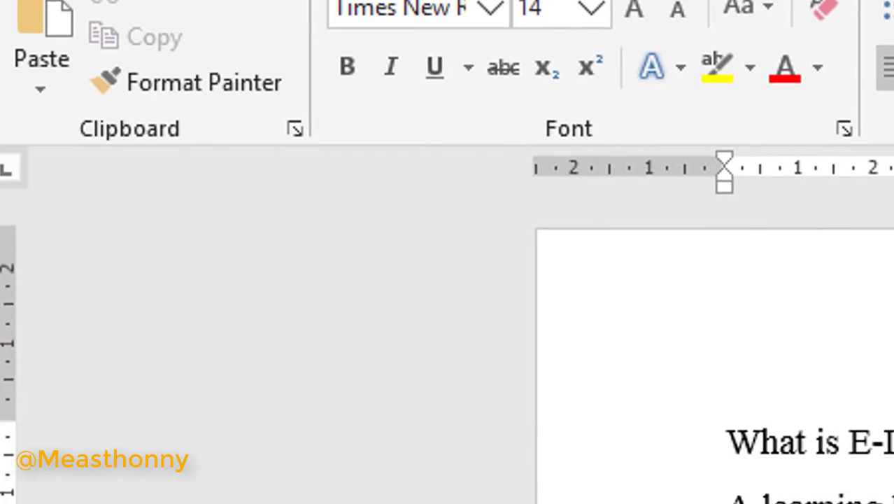
pyautogui.click(49, 97)
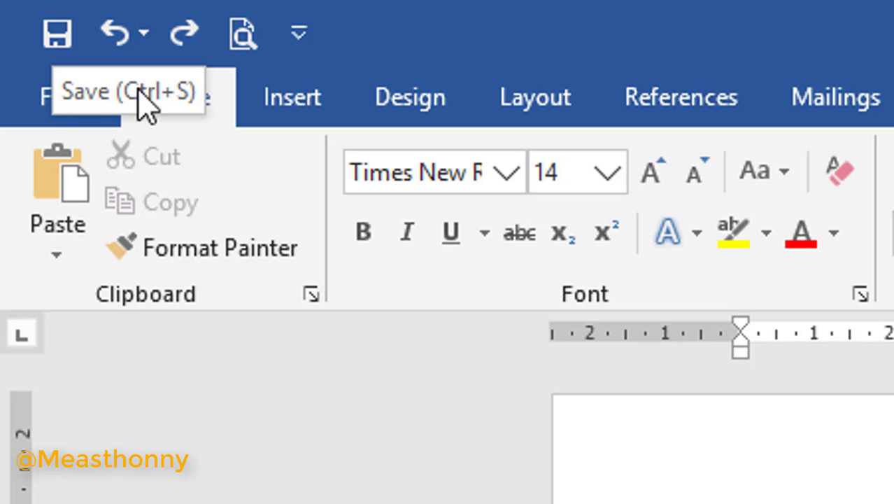
pyautogui.click(56, 38)
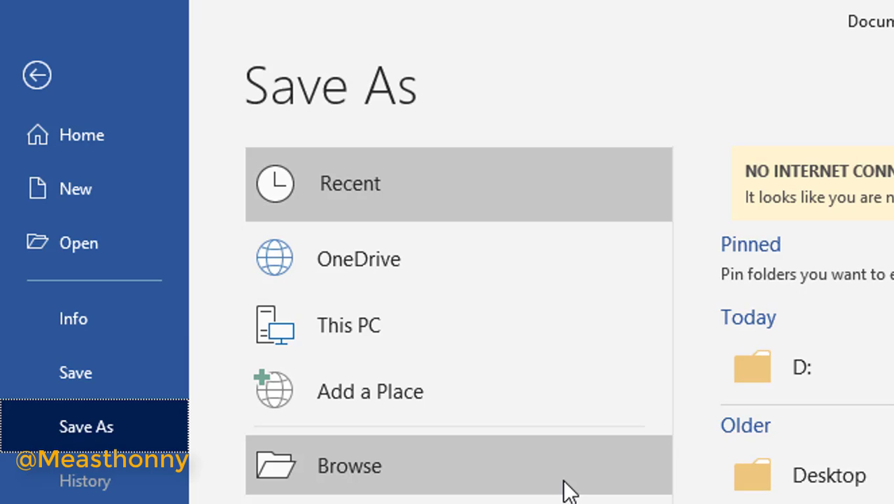
# Open the Save As dialog via Browse, showing Documents with 'What is E' as file name.
pyautogui.click(467, 482)
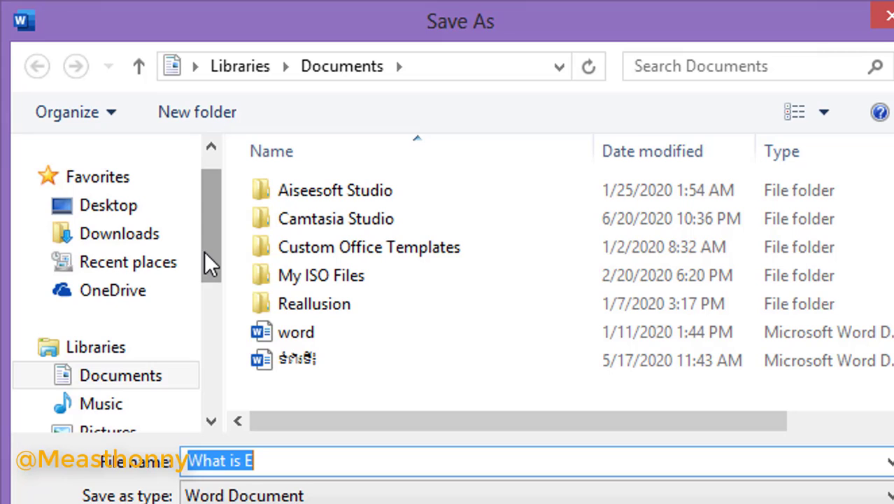
pyautogui.moveTo(210, 264)
pyautogui.mouseDown()
pyautogui.moveTo(221, 335)
pyautogui.moveTo(211, 215)
pyautogui.moveTo(220, 420)
pyautogui.mouseUp()
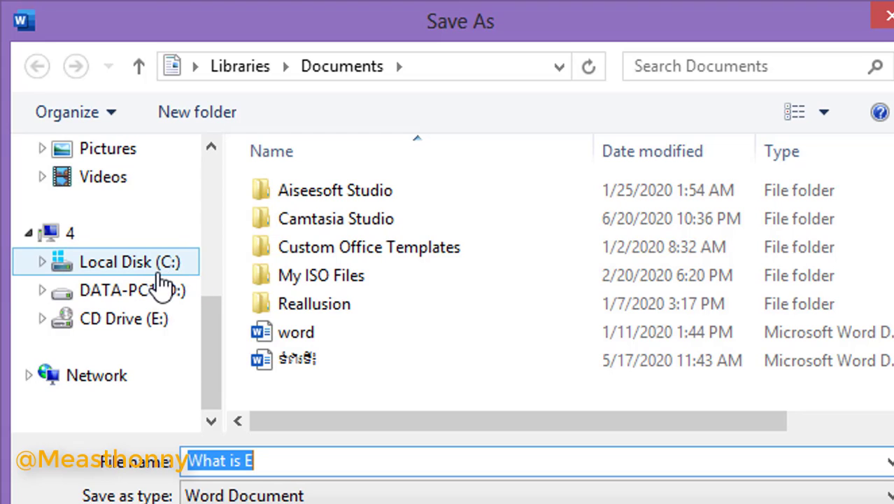
# Look through Videos, Pictures and Documents, then pick the DATA-PC1 (D:) drive as save location.
pyautogui.click(120, 189)
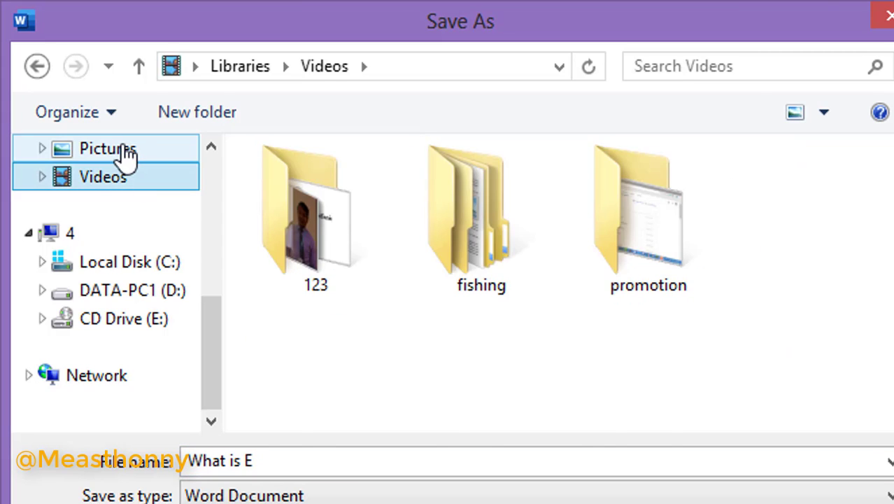
pyautogui.click(126, 153)
pyautogui.moveTo(213, 308); pyautogui.dragTo(210, 260)
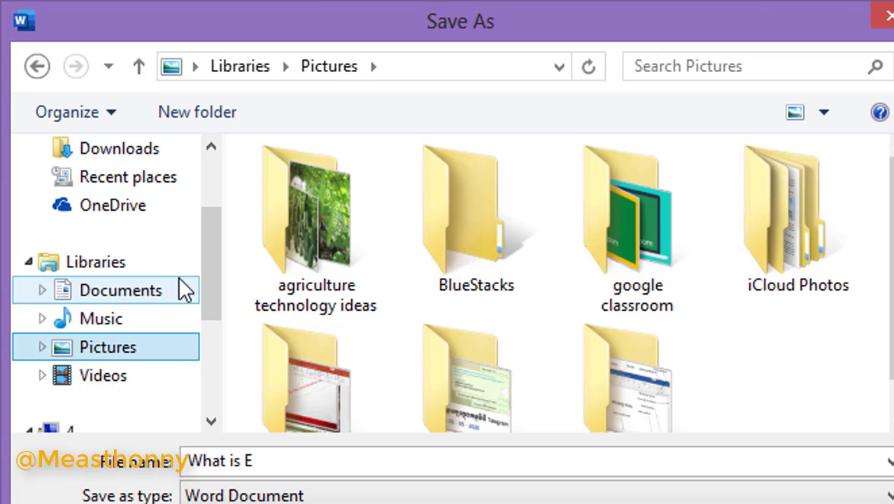
pyautogui.moveTo(210, 249); pyautogui.dragTo(218, 276)
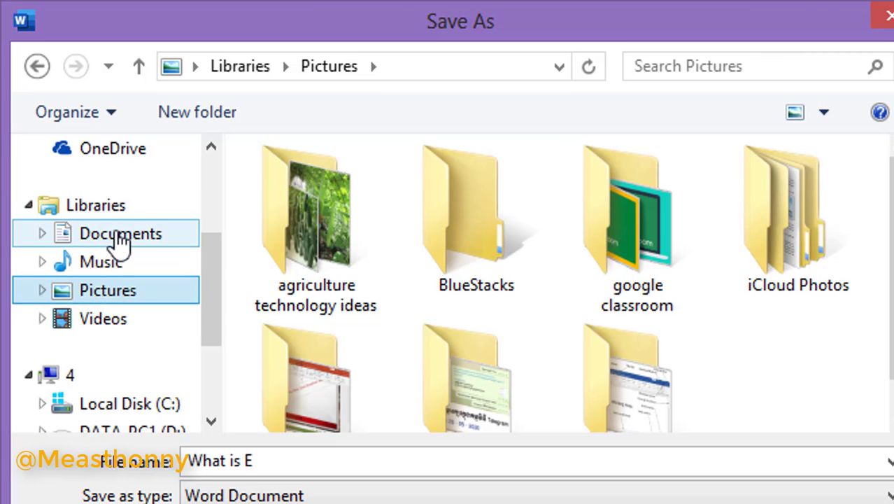
pyautogui.click(120, 238)
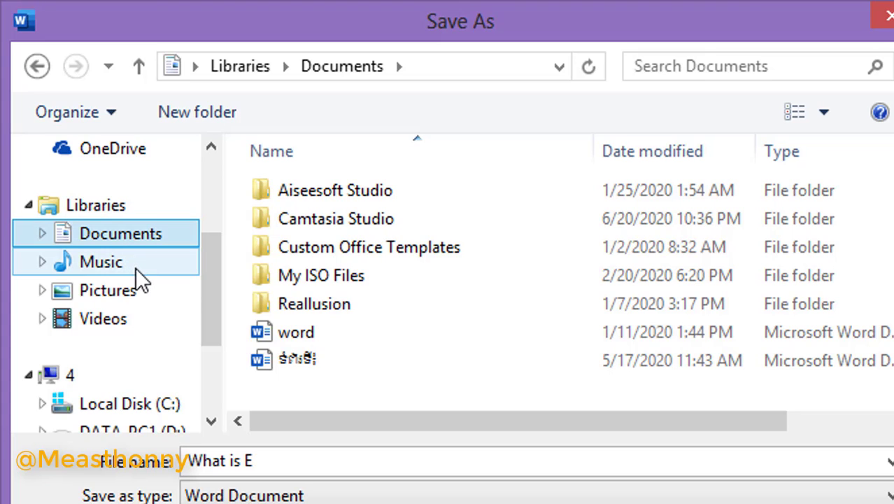
pyautogui.moveTo(214, 276); pyautogui.dragTo(223, 321)
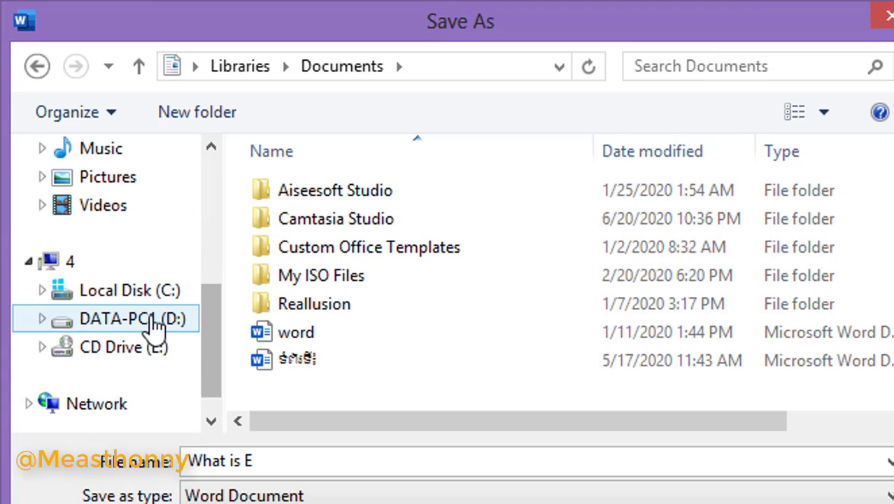
pyautogui.click(154, 323)
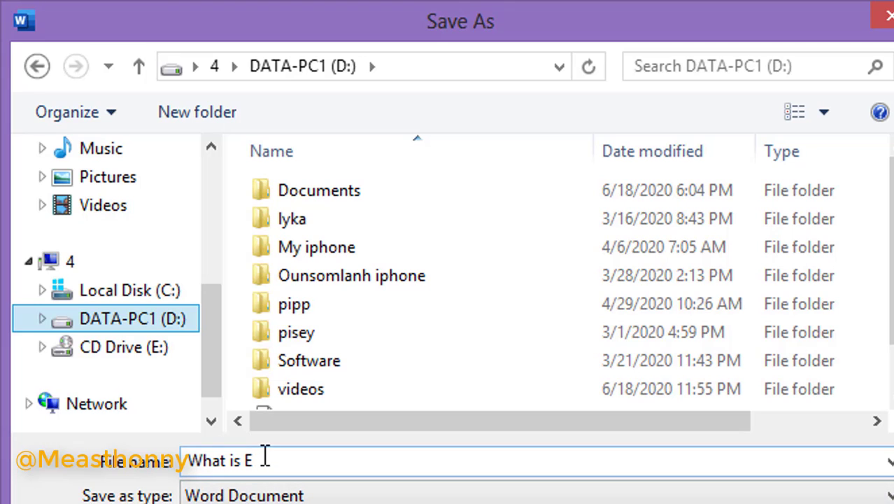
# Replace the suggested file name 'What is E' with 'word'.
pyautogui.moveTo(266, 460); pyautogui.dragTo(184, 460)
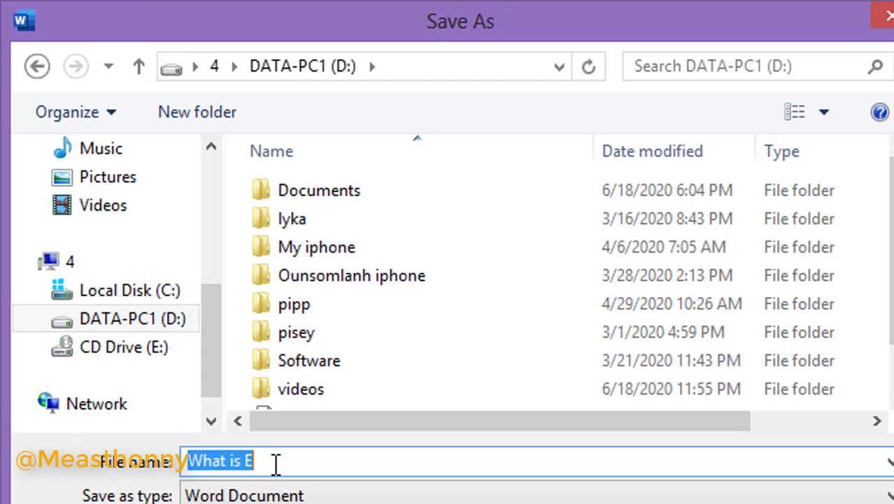
pyautogui.press('BackSpace')
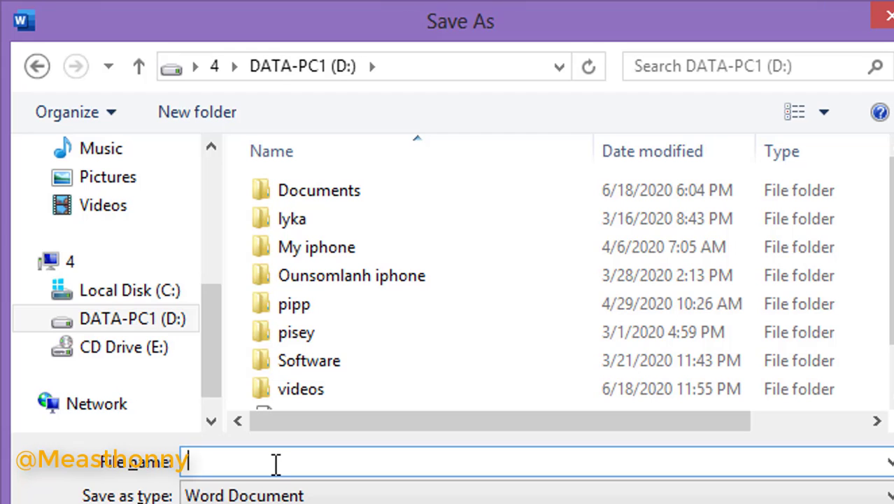
pyautogui.write('word')
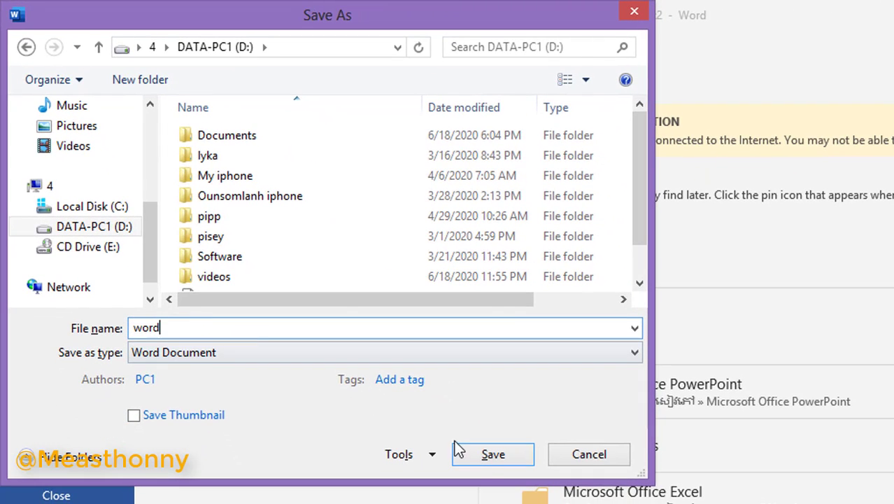
# Save the document as 'word' on the DATA-PC1 (D:) drive.
pyautogui.click(484, 461)
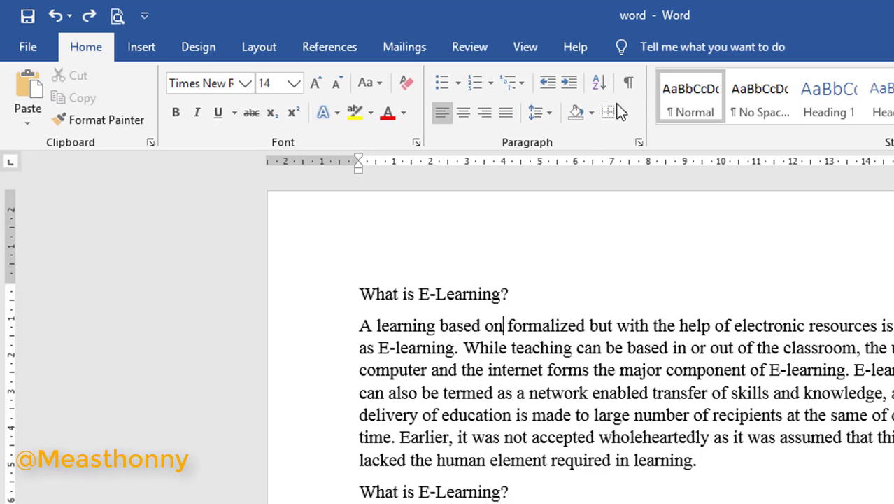